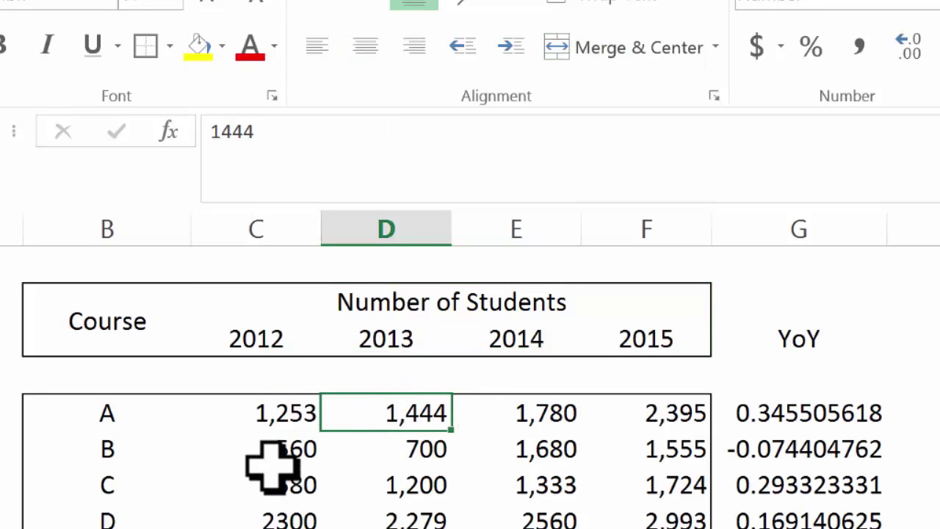
- Fill the Number of Students header block B2:F3 with a light orange background colour
left_click(279, 435)
left_click(270, 404)
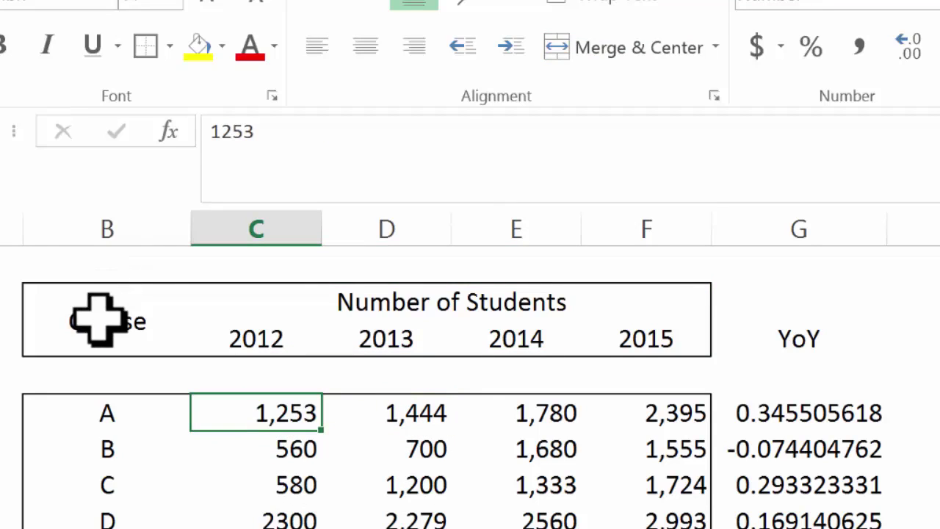
left_click_drag(110, 318, 405, 315)
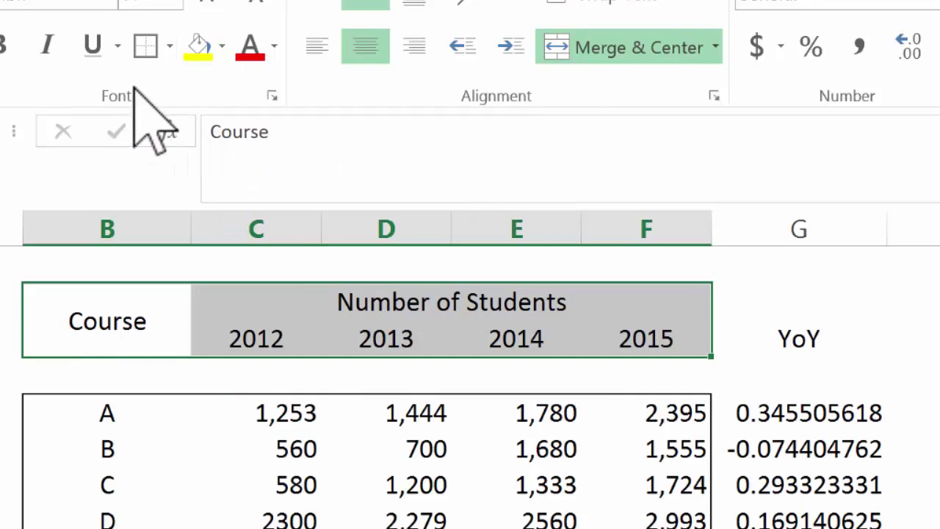
left_click(196, 45)
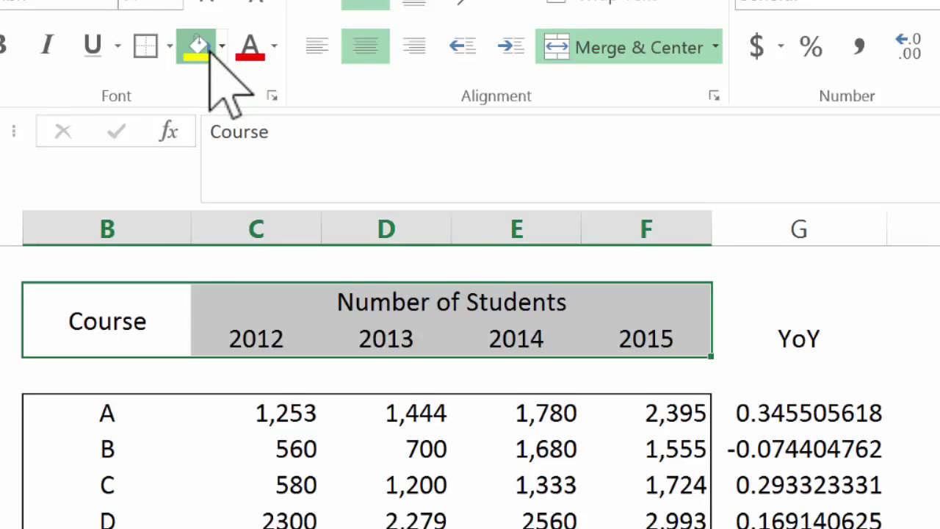
left_click(215, 51)
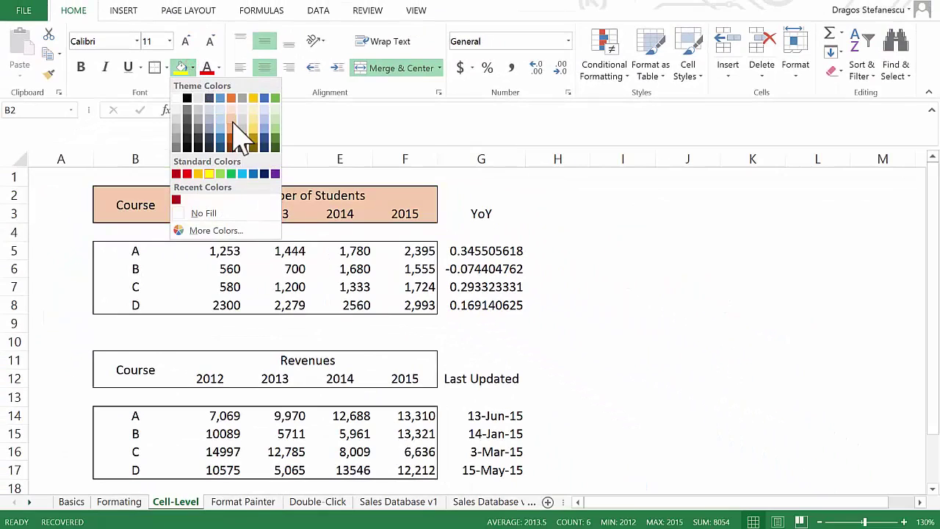
left_click(285, 145)
- View the background fill options in the Format Cells dialog for the Number of Students header
right_click(214, 209)
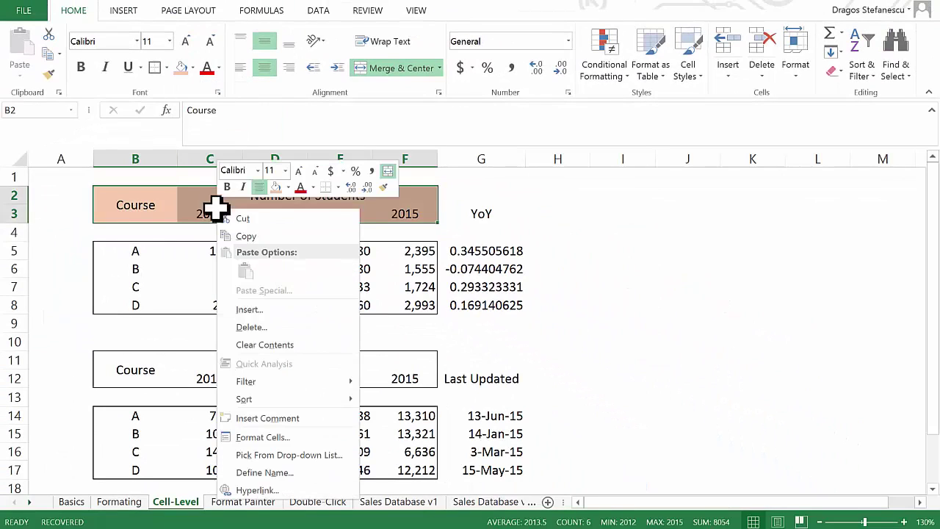
left_click(263, 433)
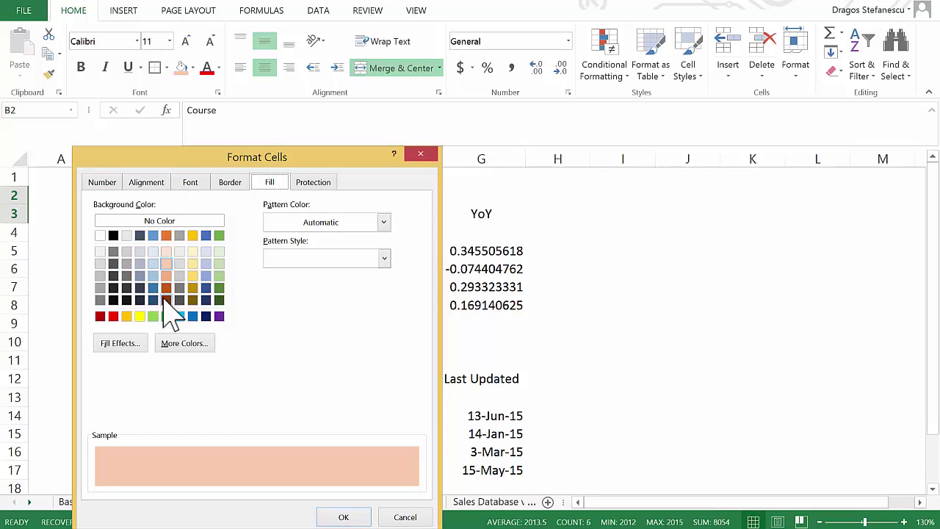
left_click(420, 154)
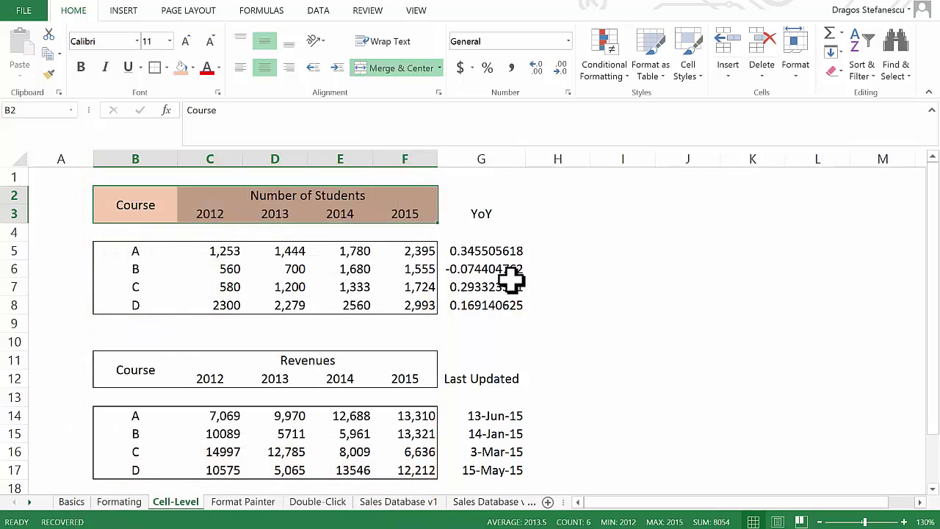
- Apply the same light orange fill to the Revenues header block B11:F12
left_click(513, 271)
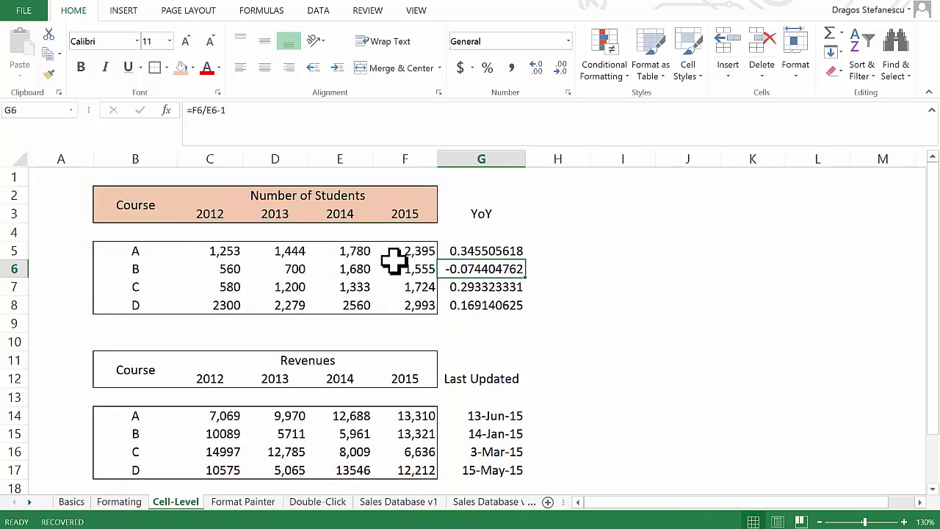
left_click(291, 277)
left_click_drag(140, 378, 428, 388)
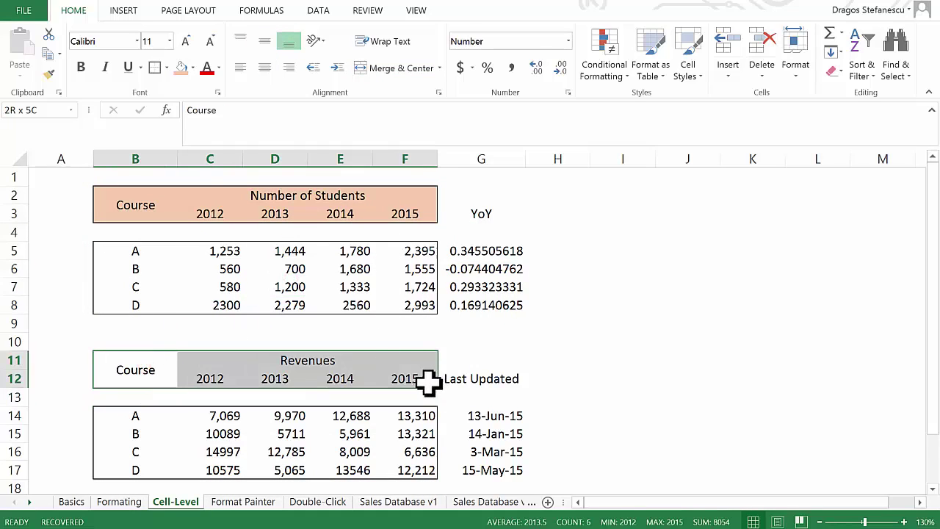
left_click(181, 68)
left_click(315, 311)
scroll(315, 311, "down", 1)
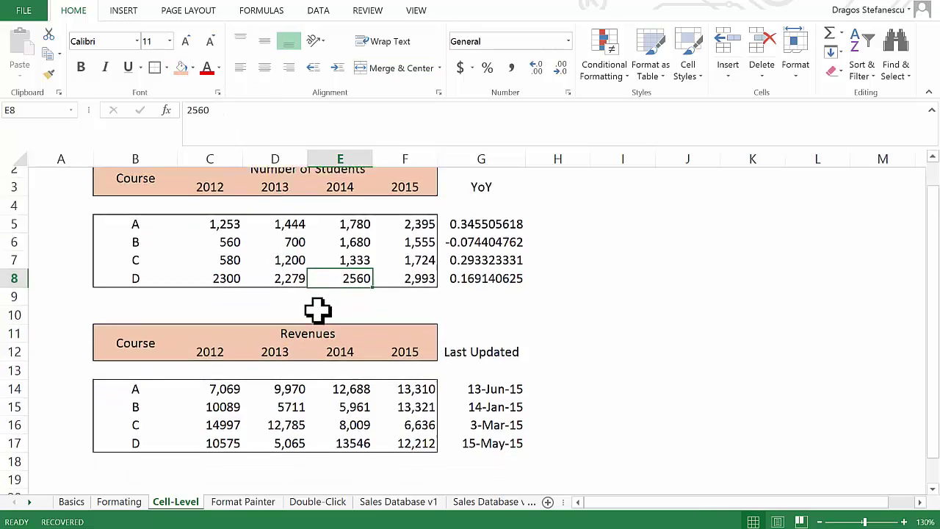
scroll(315, 311, "up", 1)
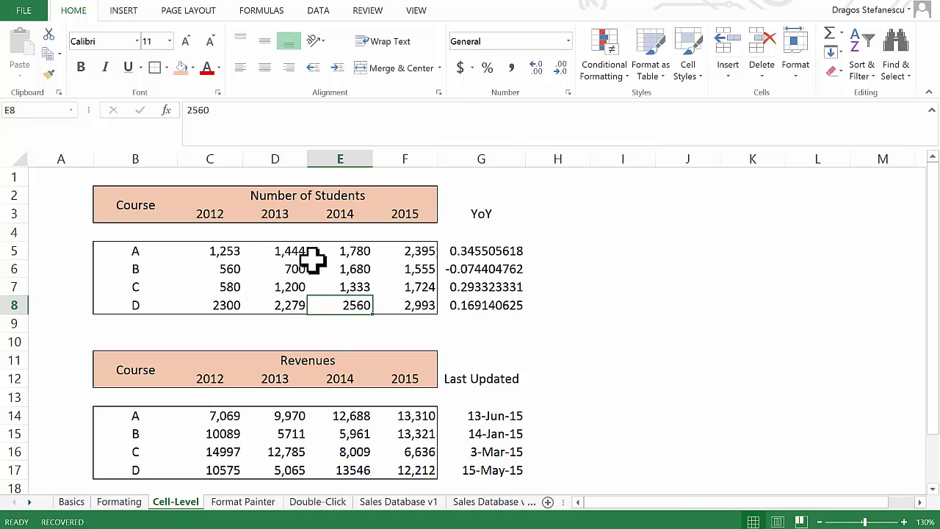
- In the Format Cells dialog, set the student counts in C5:F8 to the Number category with 0 decimal places
left_click(265, 251)
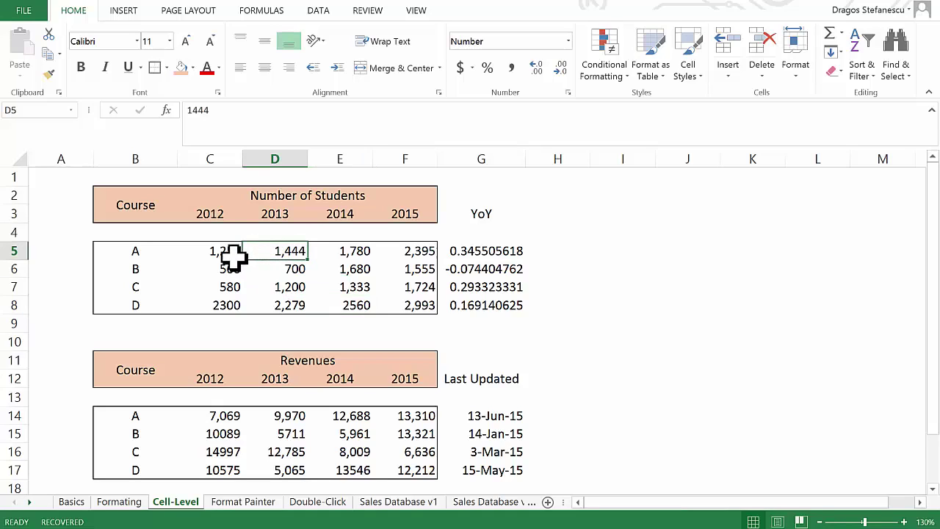
left_click(255, 268)
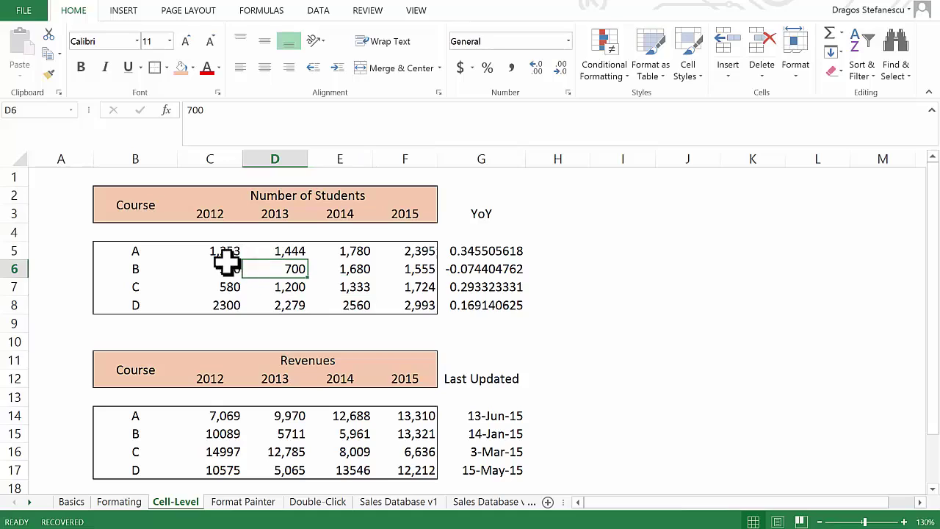
left_click(304, 282)
left_click_drag(237, 247, 413, 303)
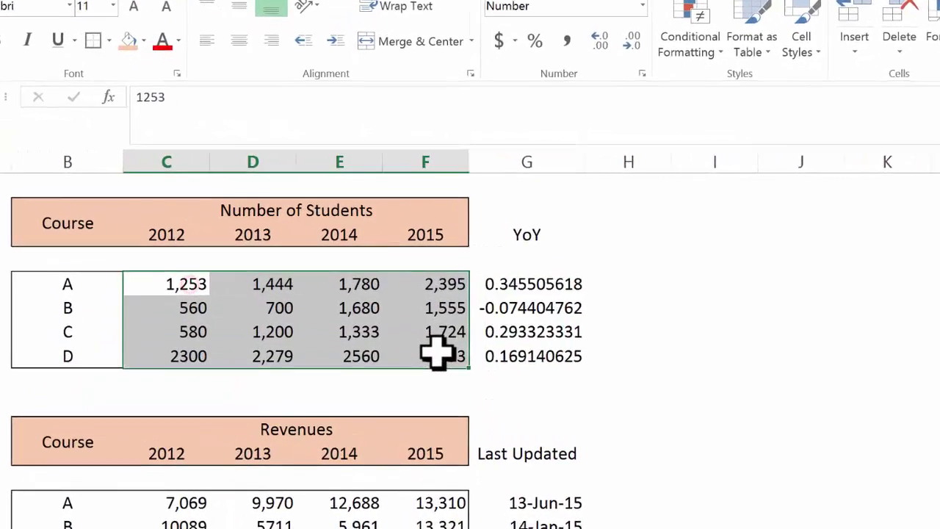
right_click(437, 355)
left_click(488, 277)
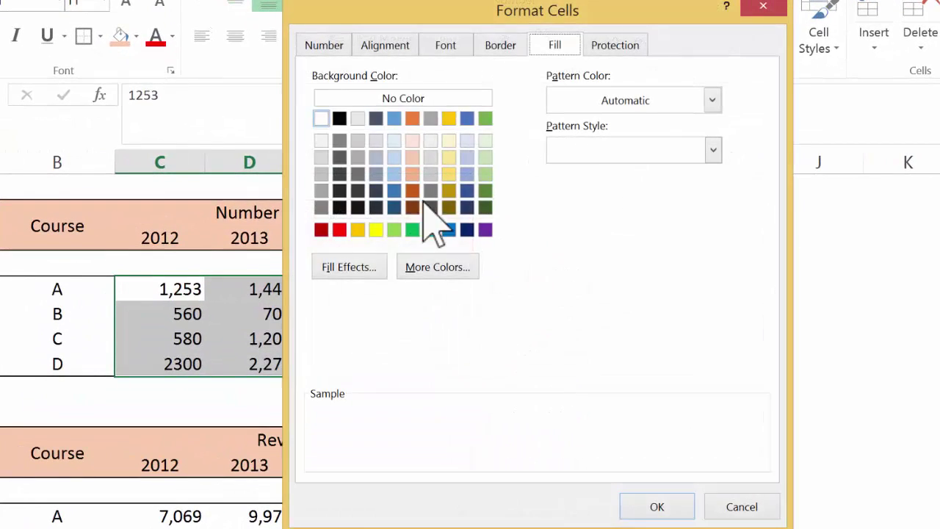
left_click(336, 45)
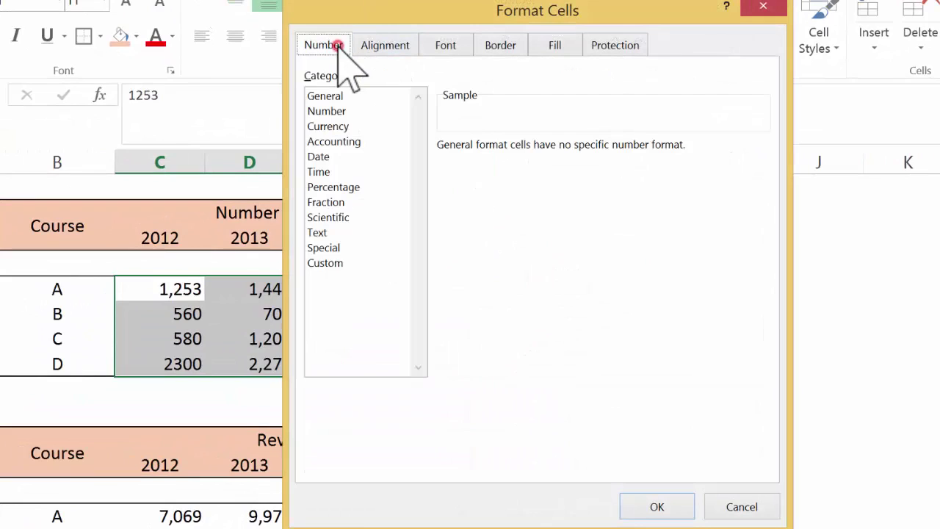
left_click(341, 111)
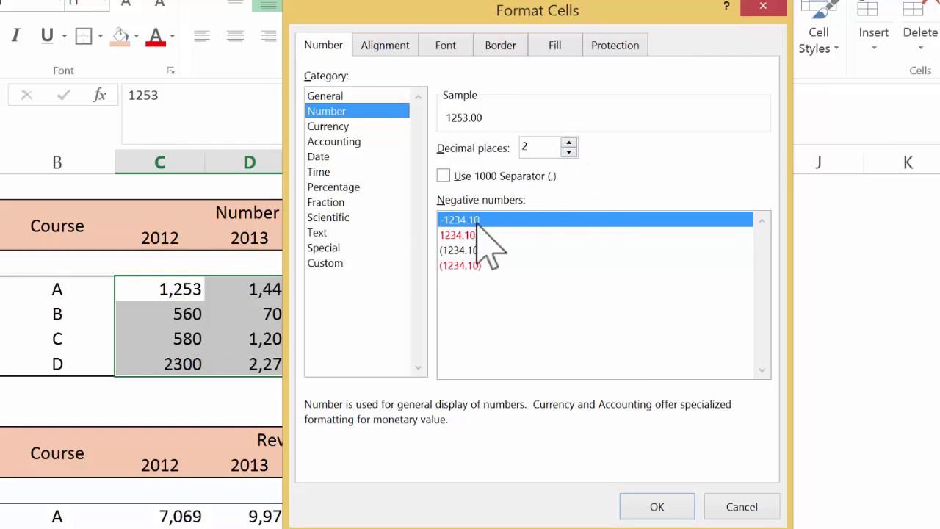
left_click(570, 151)
left_click(569, 151)
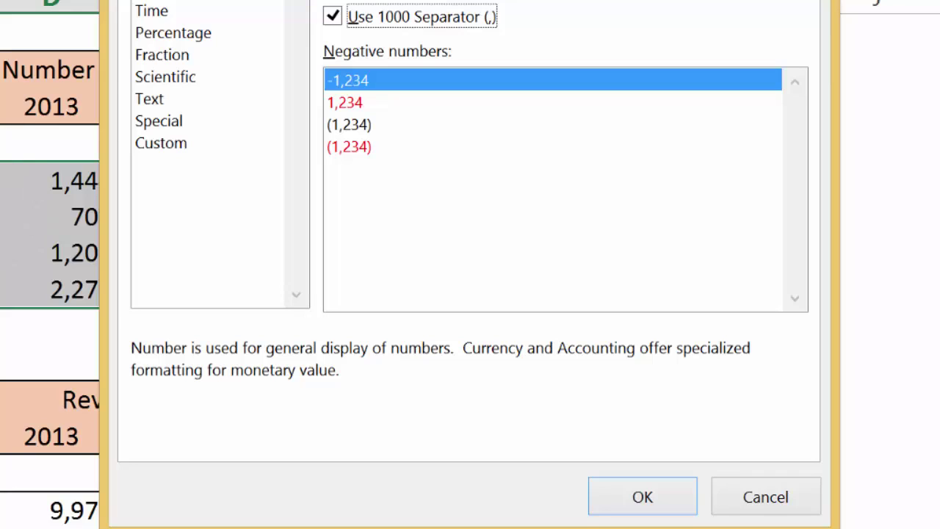
- Disable the 1000 separator, use the -1234 negative number style, and apply the number format to the student counts
left_click(338, 16)
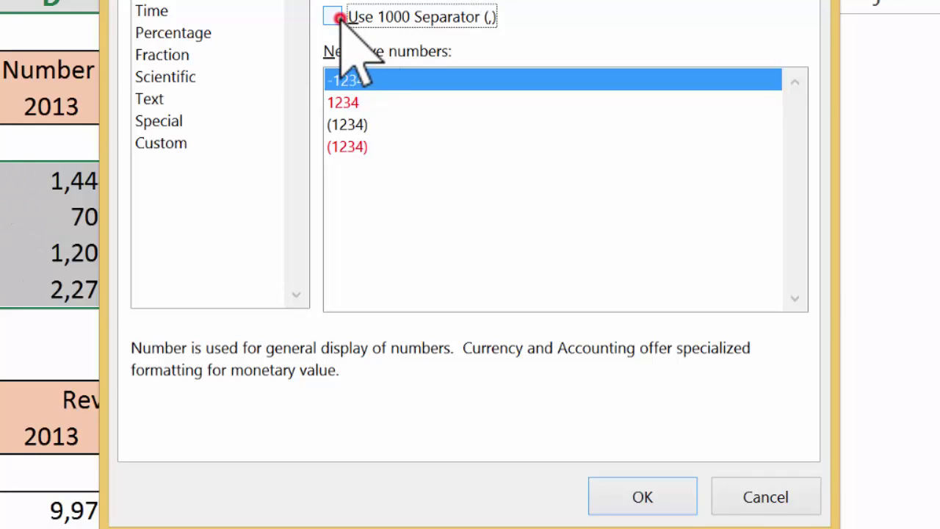
left_click(379, 102)
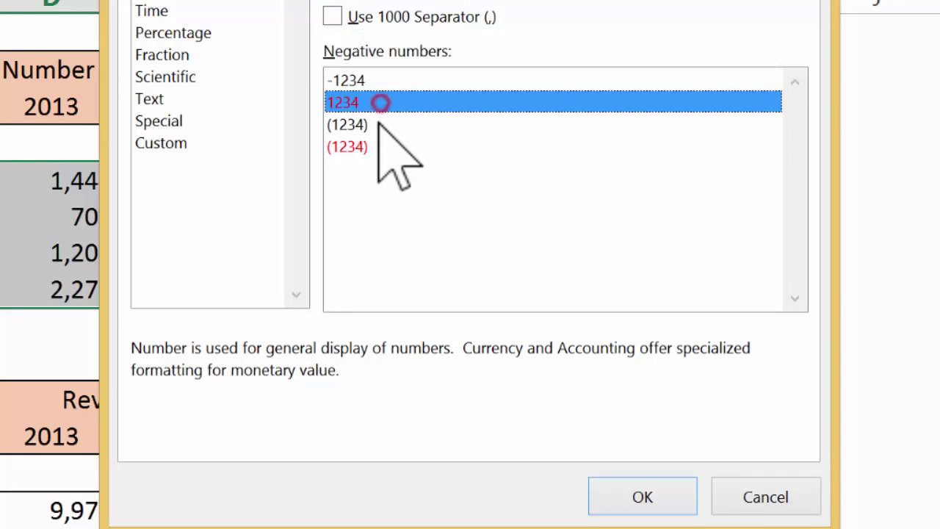
left_click(378, 124)
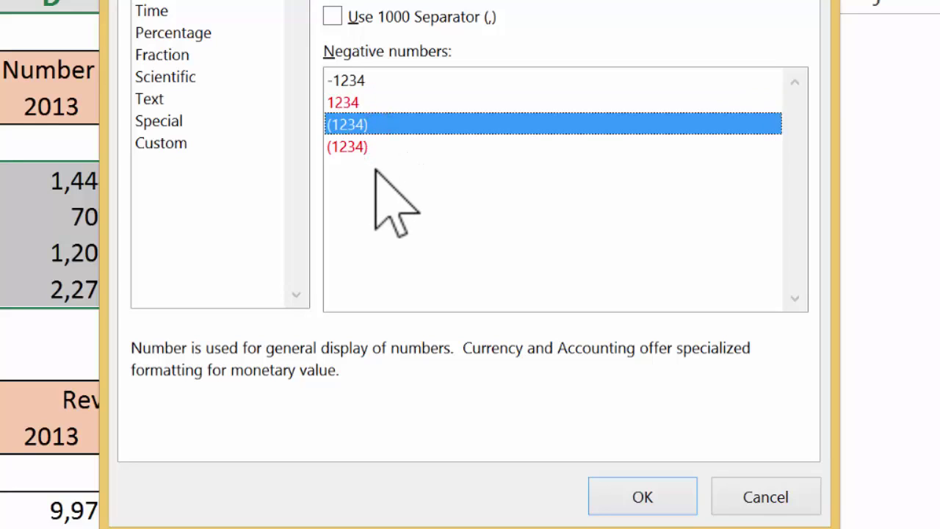
left_click(370, 79)
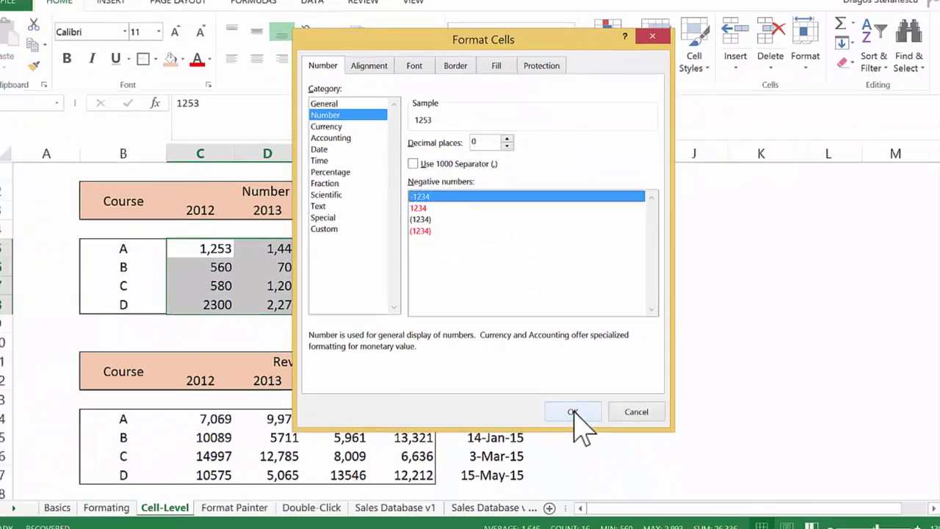
left_click(643, 497)
left_click(277, 283)
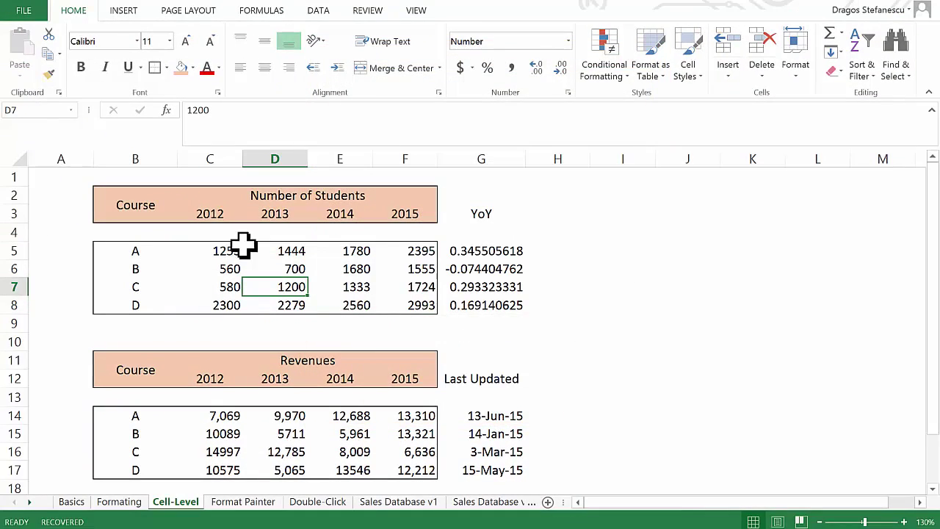
- In the Format Cells dialog, set the revenue figures in C14:F17 to the Currency category with 2 decimal places
scroll(244, 261, "down", 2)
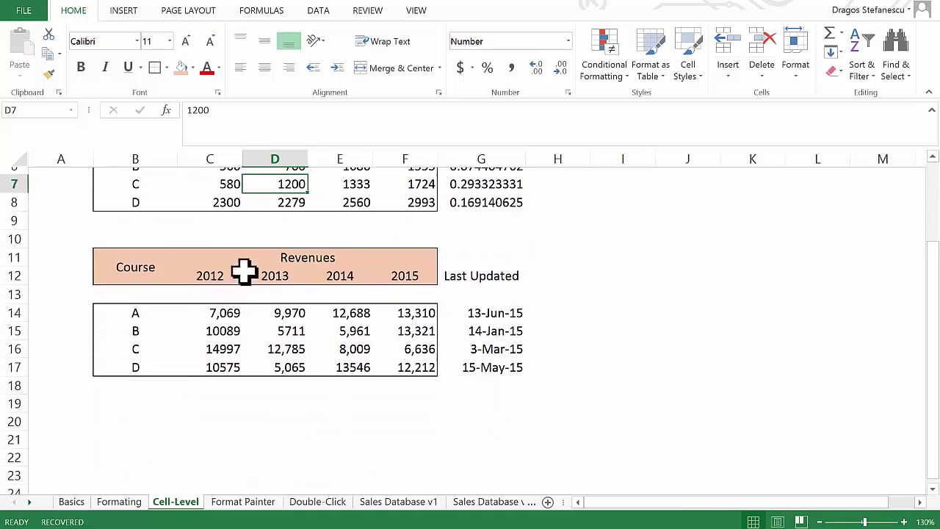
scroll(253, 337, "up", 1)
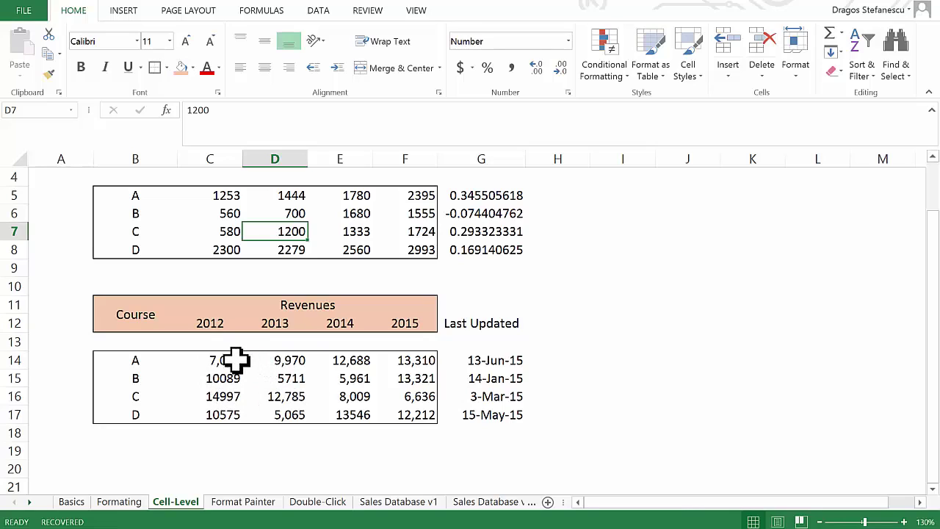
left_click_drag(235, 360, 388, 405)
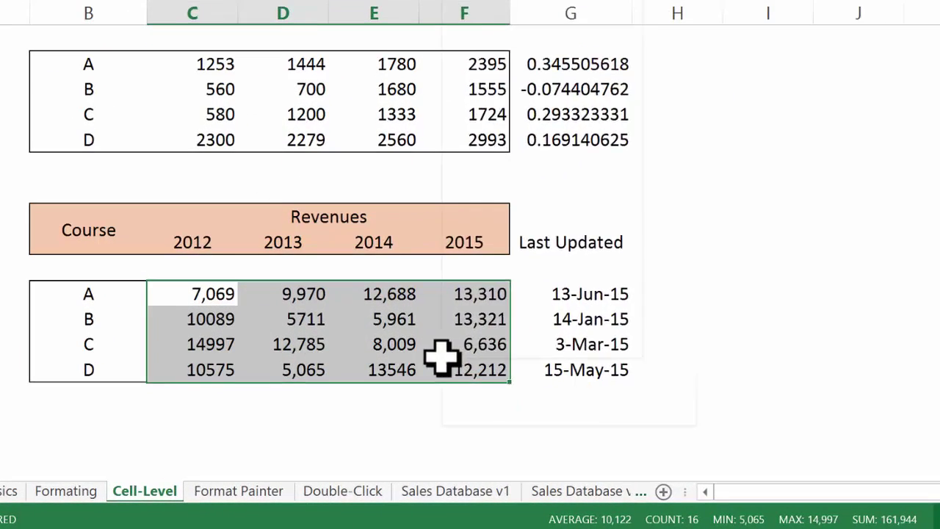
right_click(440, 356)
left_click(473, 274)
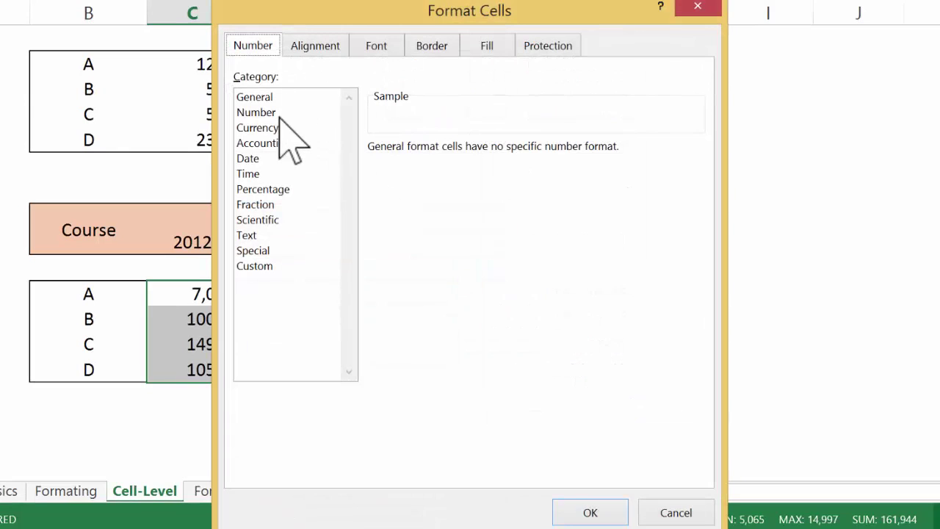
left_click(279, 127)
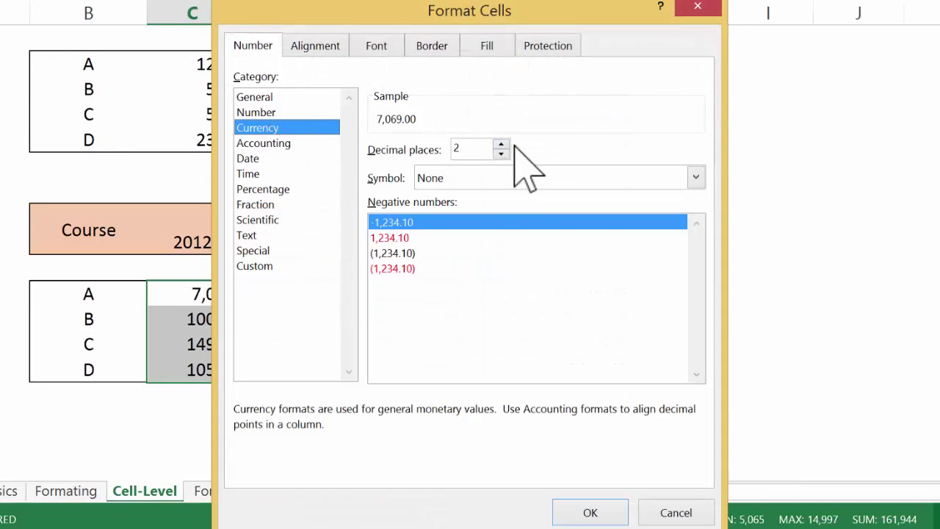
left_click(501, 153)
left_click(501, 153)
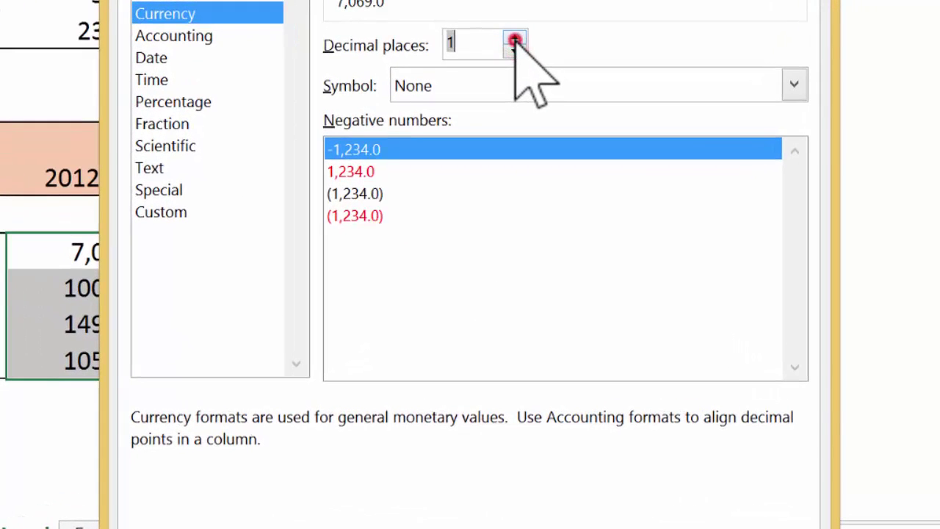
left_click(514, 39)
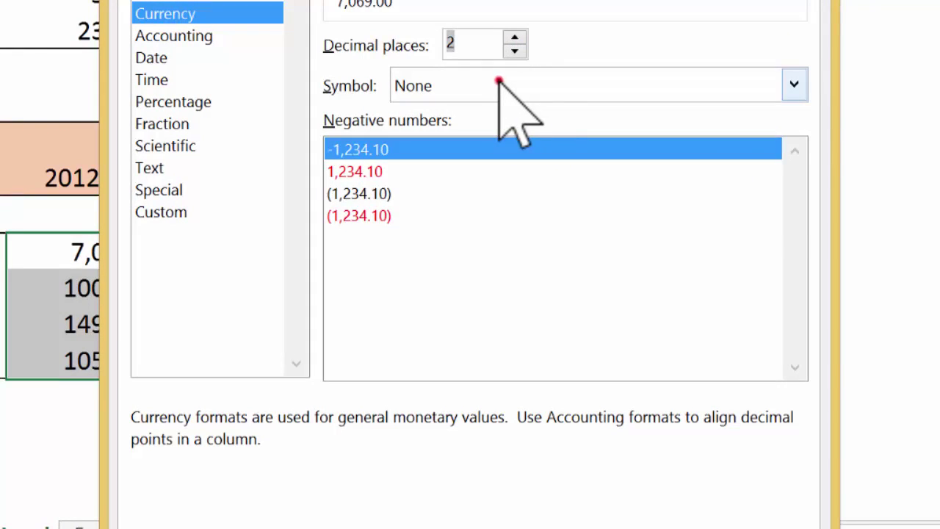
- Choose the $ English (United States) currency symbol and apply the format to the revenue figures
left_click(498, 81)
scroll(540, 140, "down", 3)
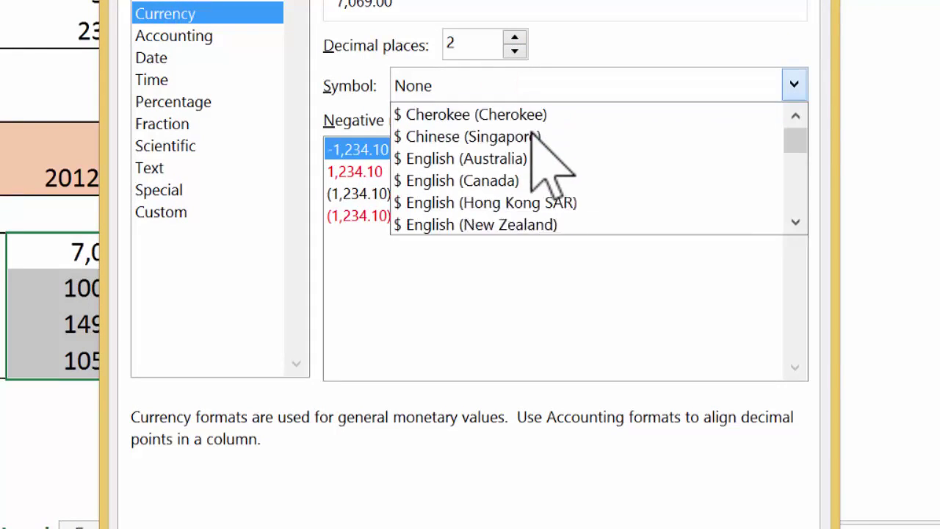
scroll(547, 157, "down", 3)
scroll(547, 169, "up", 1)
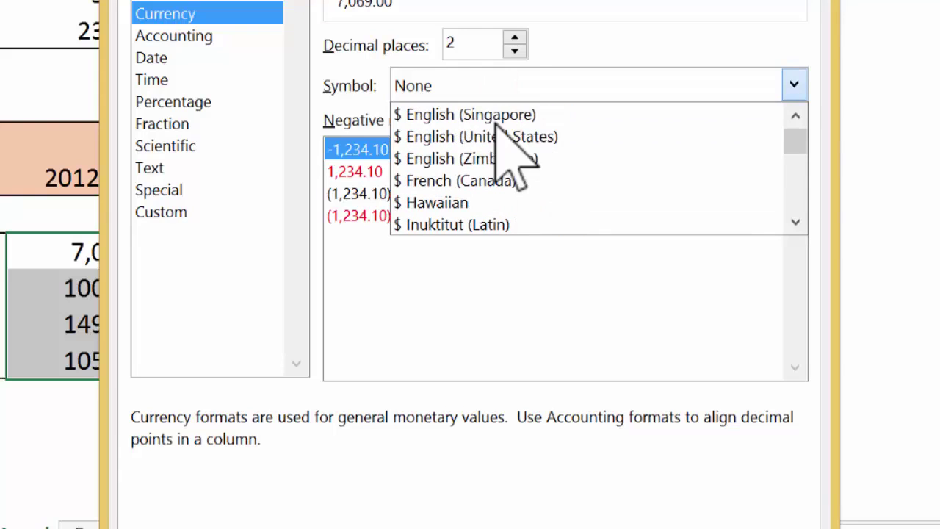
left_click(519, 138)
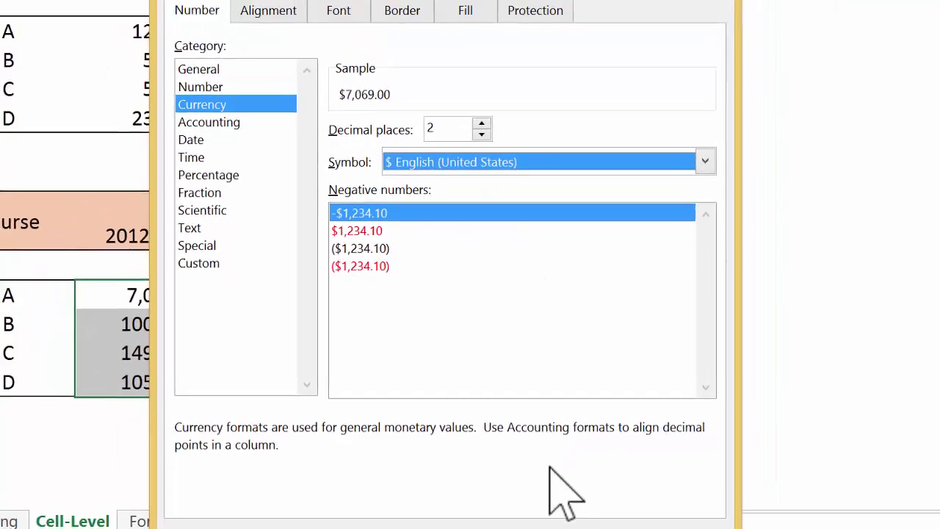
left_click(498, 518)
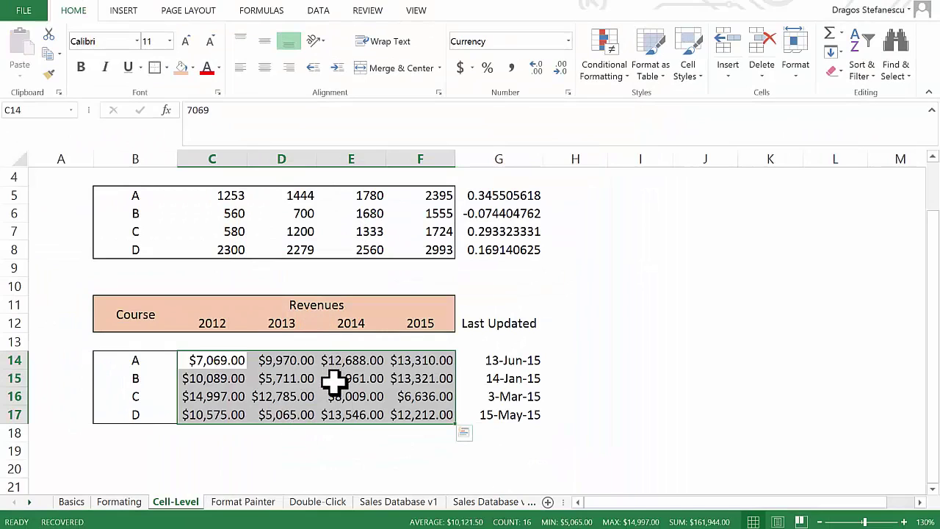
left_click(418, 377)
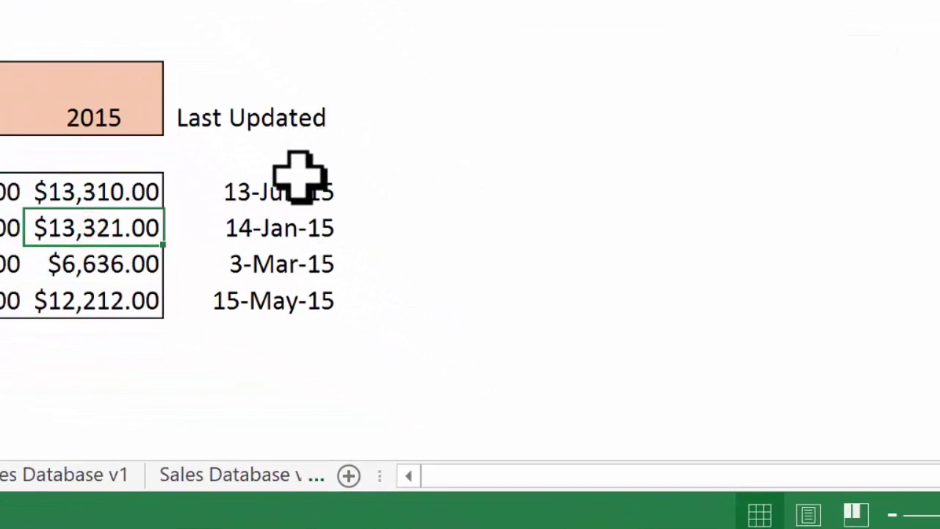
- In the Format Cells dialog, set the Last Updated dates in G14:G17 to the Date category
left_click_drag(290, 196, 281, 273)
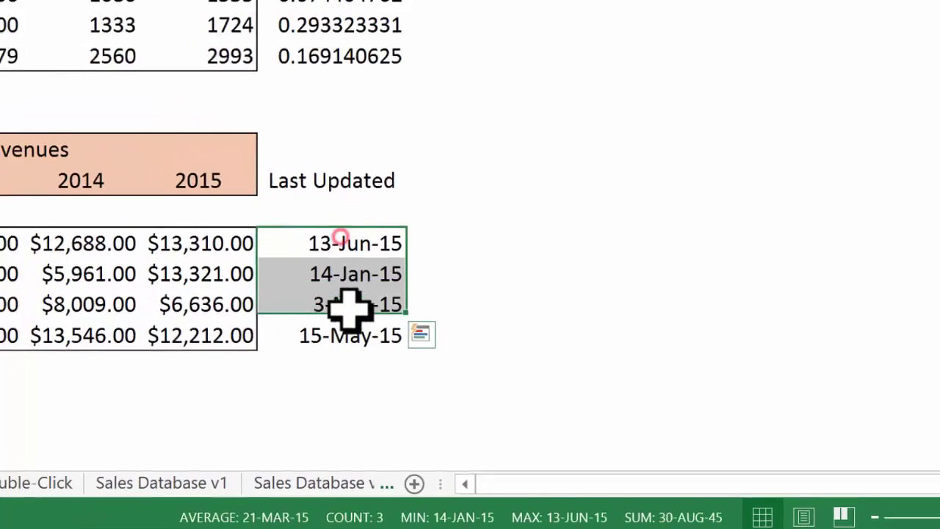
left_click_drag(349, 309, 352, 334)
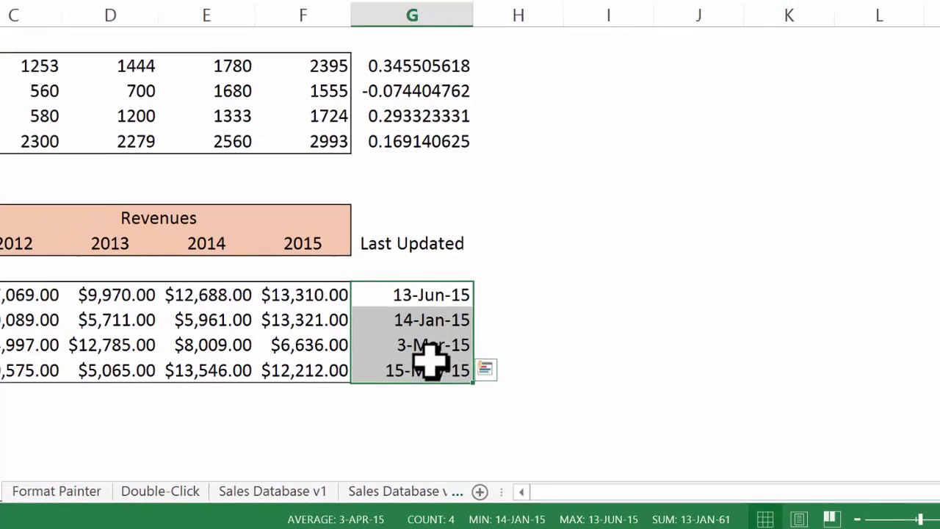
right_click(352, 334)
left_click(392, 225)
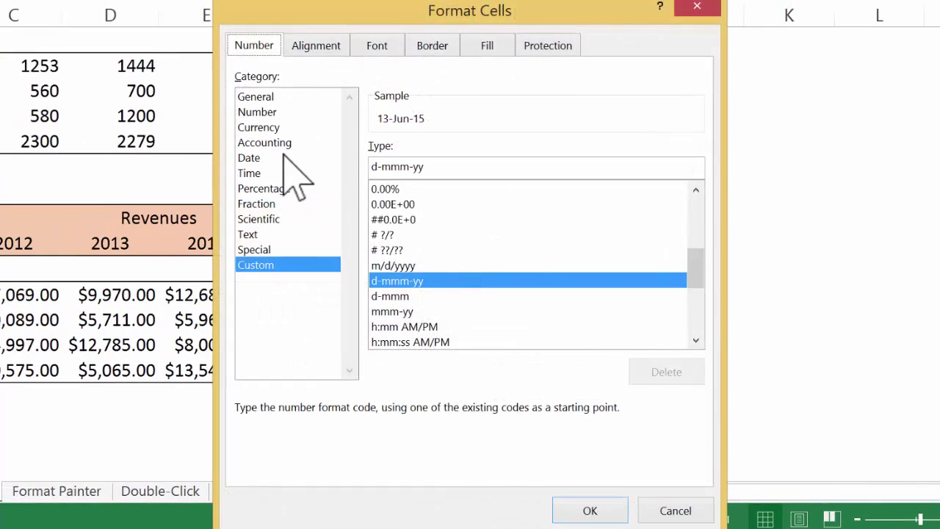
left_click(278, 157)
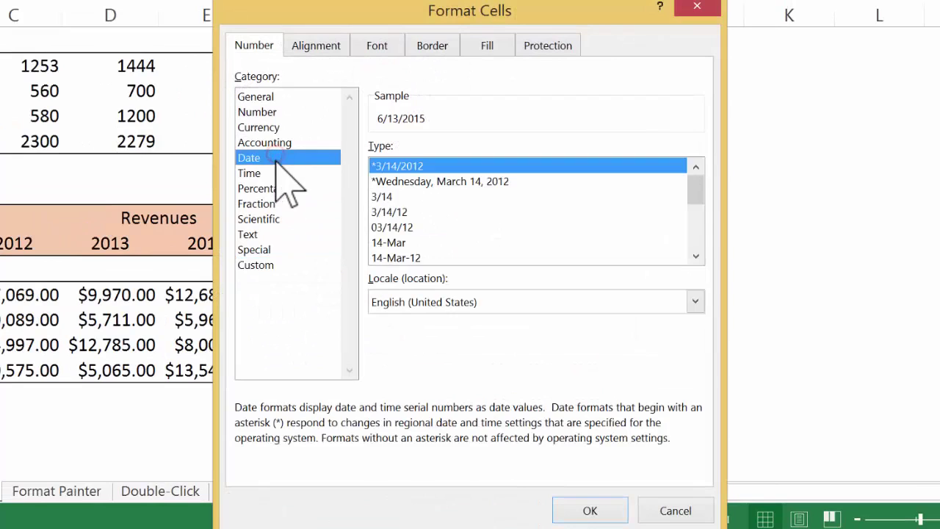
left_click(266, 266)
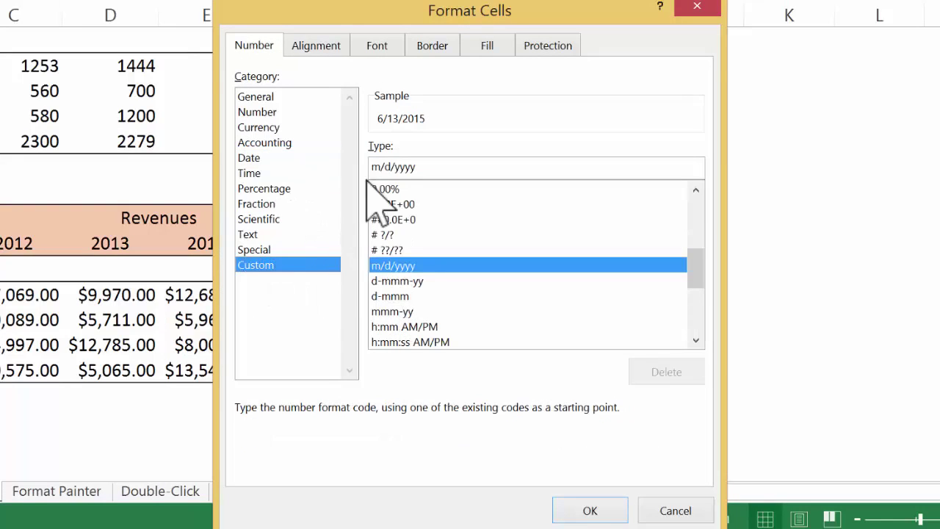
left_click(261, 158)
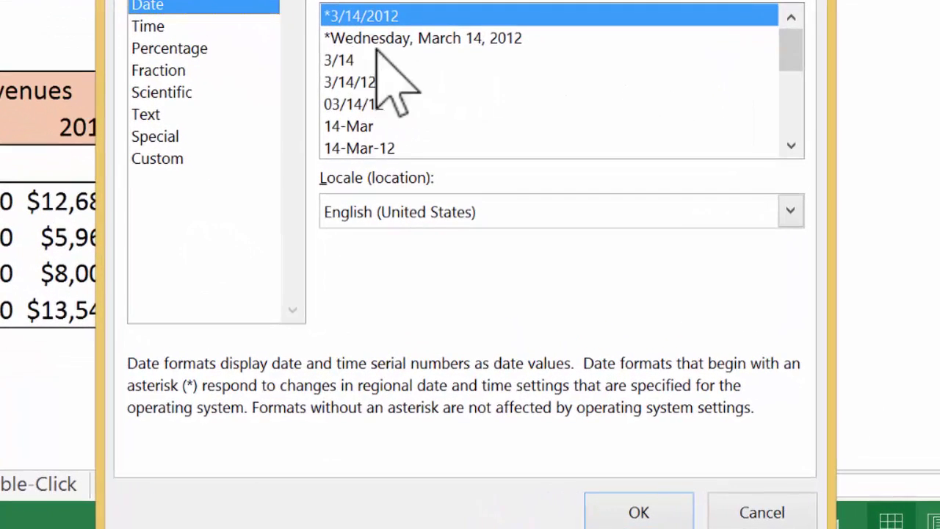
- Apply the *Wednesday, March 14, 2012 date type to the Last Updated dates and autofit the width of column G
left_click(462, 109)
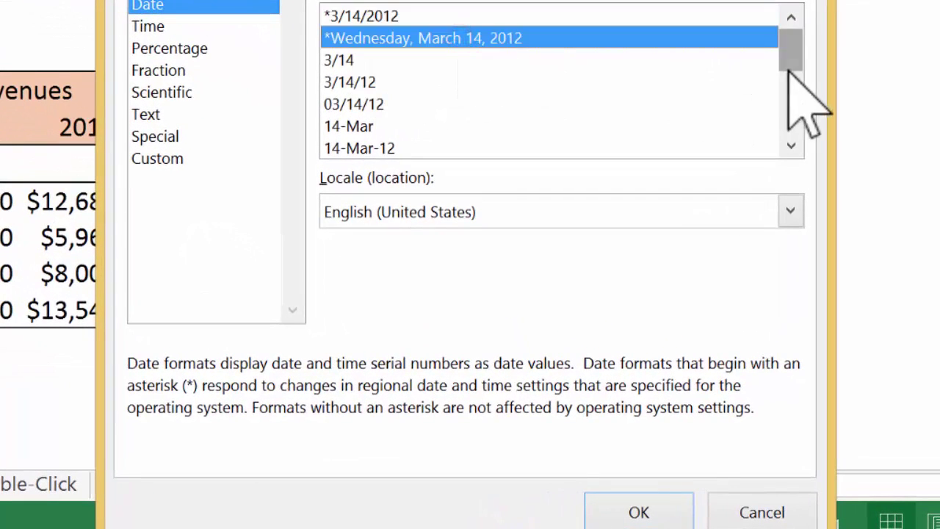
mouse_move(787, 53)
left_mouse_down()
mouse_move(786, 110)
mouse_move(774, 42)
left_mouse_up()
left_click(445, 87)
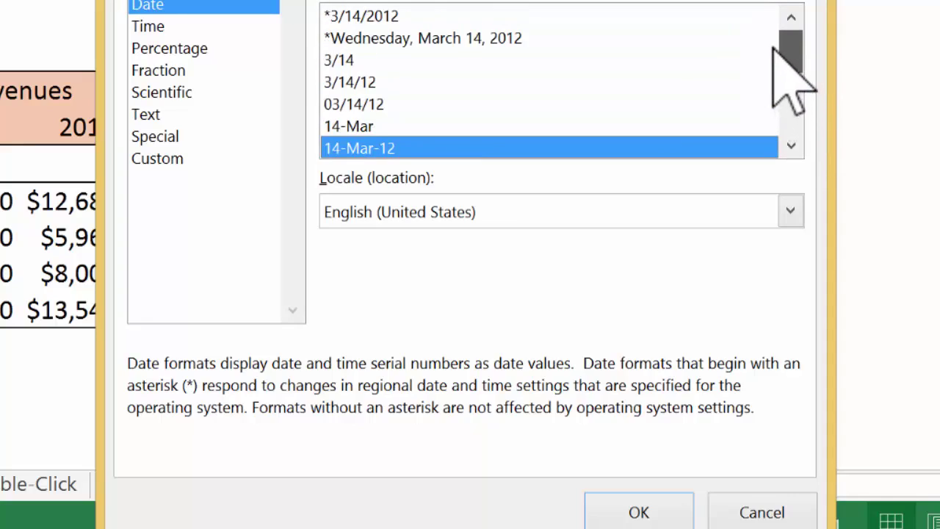
left_click(530, 37)
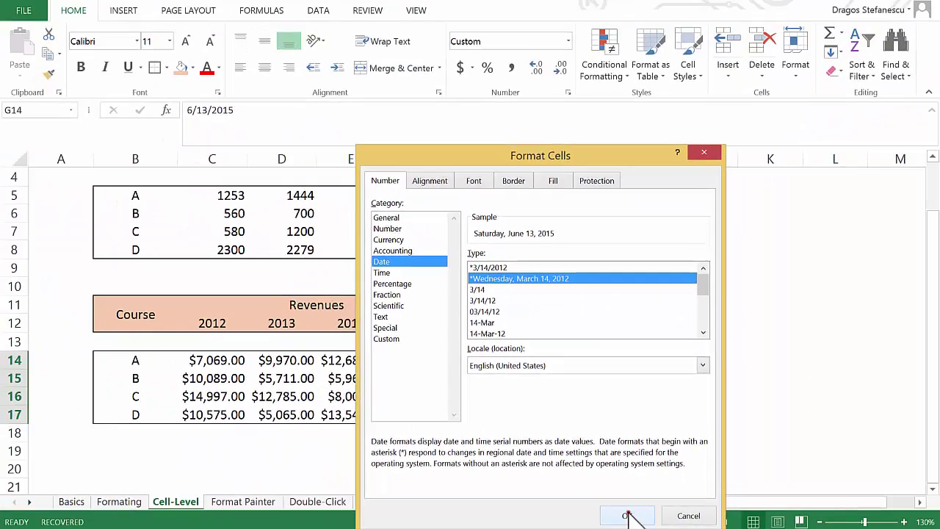
left_click(646, 513)
left_click(548, 349)
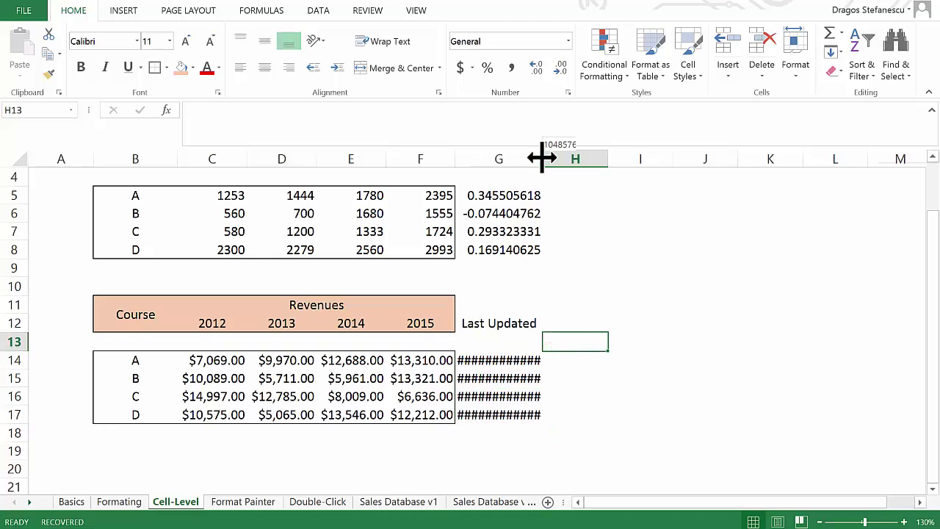
double_click(543, 158)
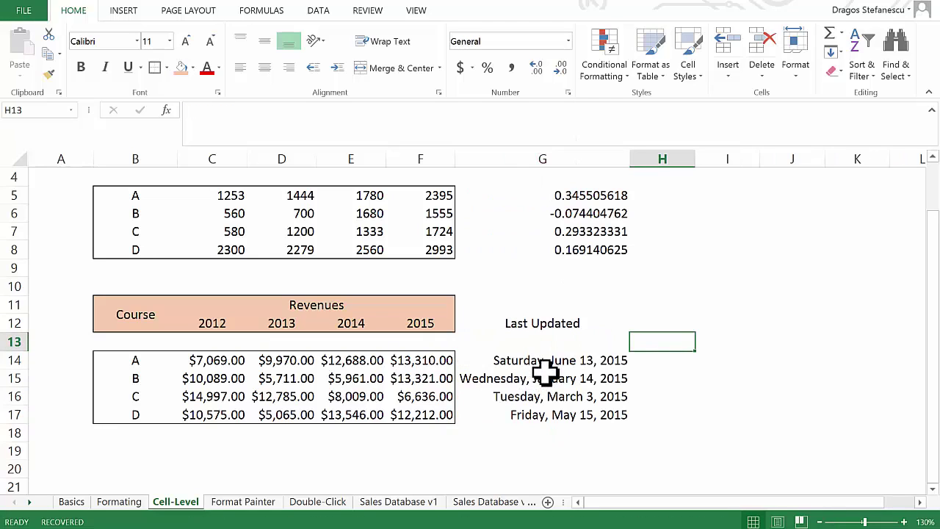
- Examine the YoY formula in G5 and the cells it references
scroll(558, 365, "up", 1)
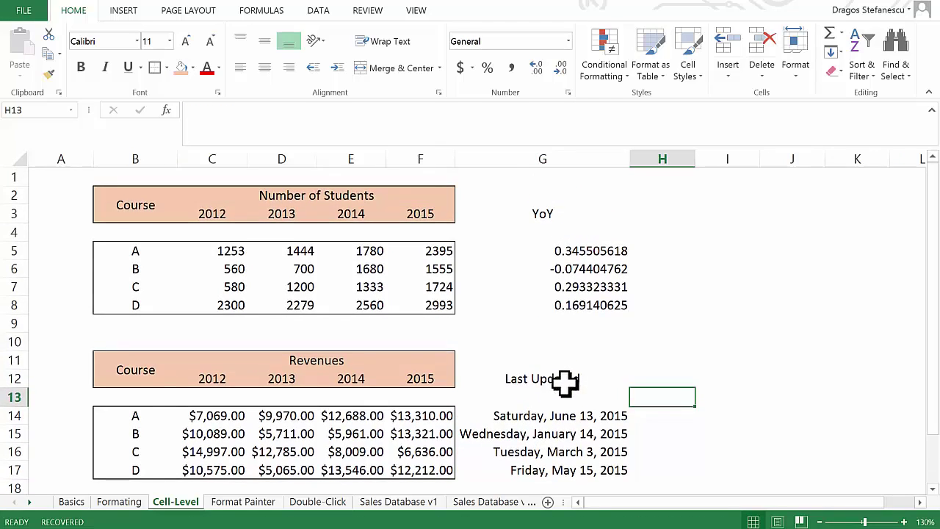
left_click(549, 249)
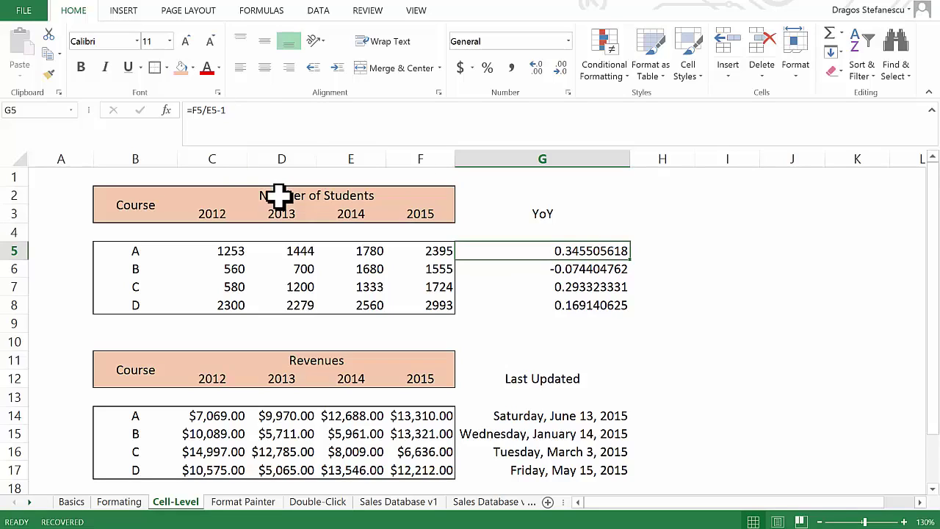
key("F2")
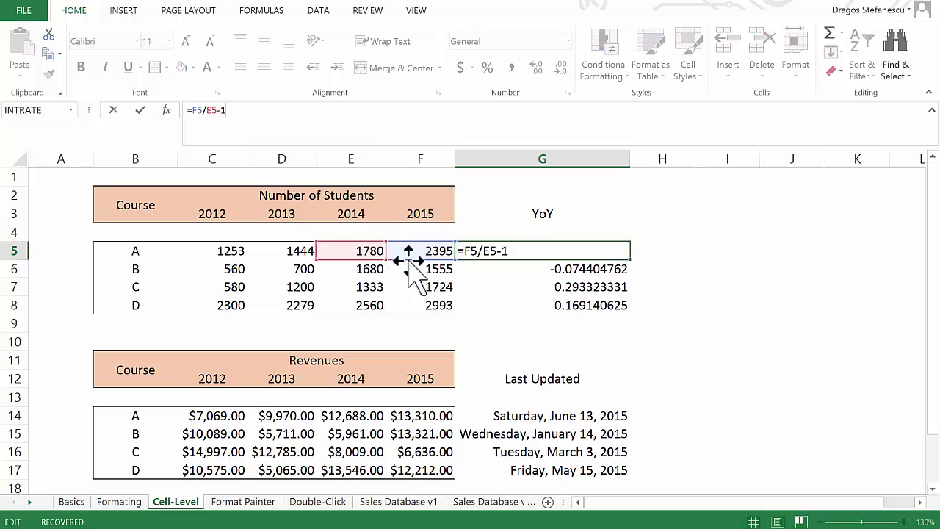
left_click(562, 309)
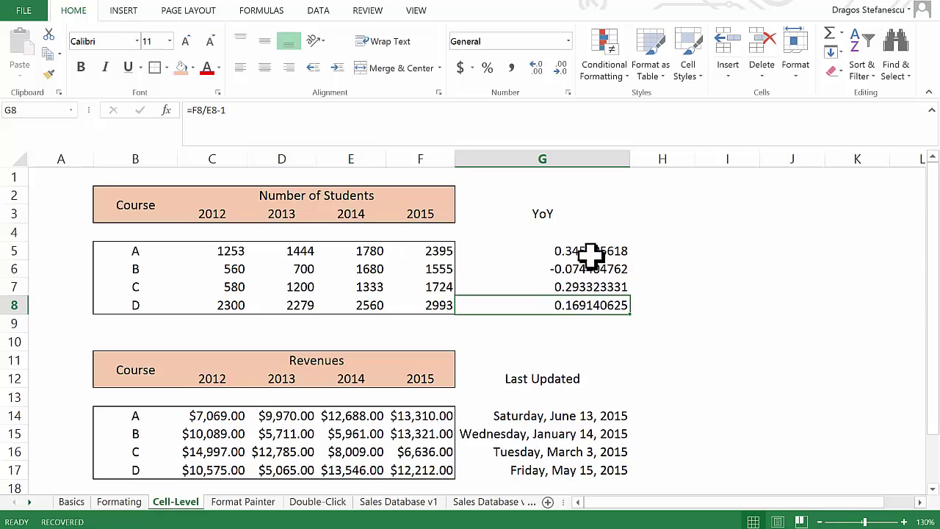
- Format the YoY values in G5:G8 as Percentage with 1 decimal place
left_click_drag(568, 251, 552, 301)
right_click(535, 295)
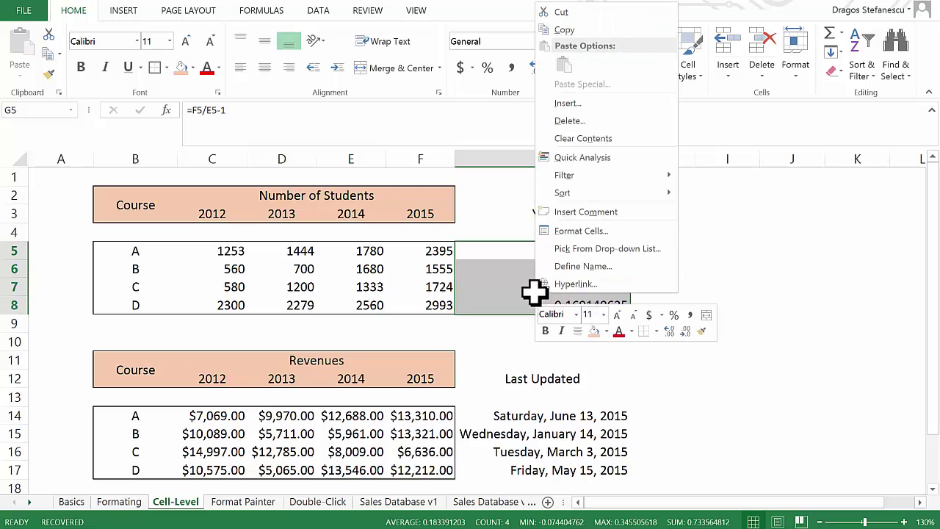
left_click(596, 231)
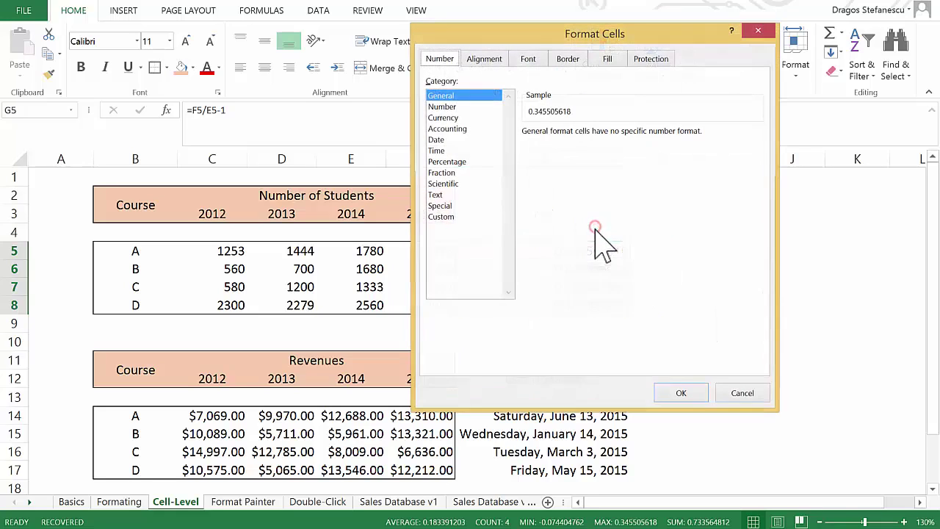
left_click(462, 163)
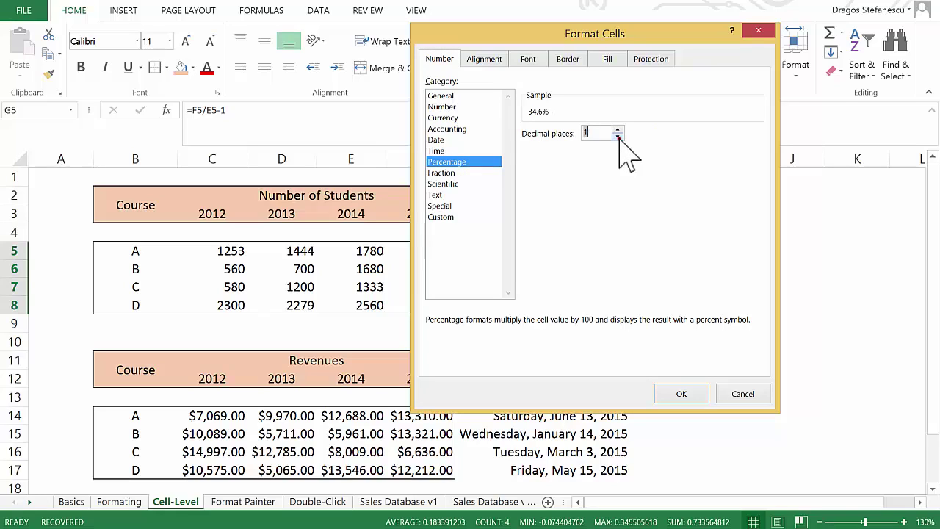
left_click(683, 393)
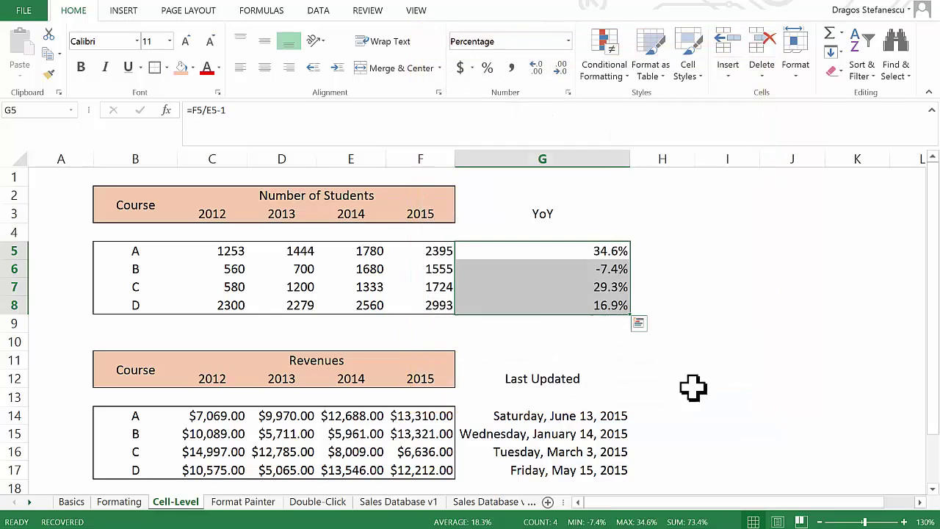
- Reduce the YoY percentages in G5:G8 to 0 decimal places
left_click(551, 325)
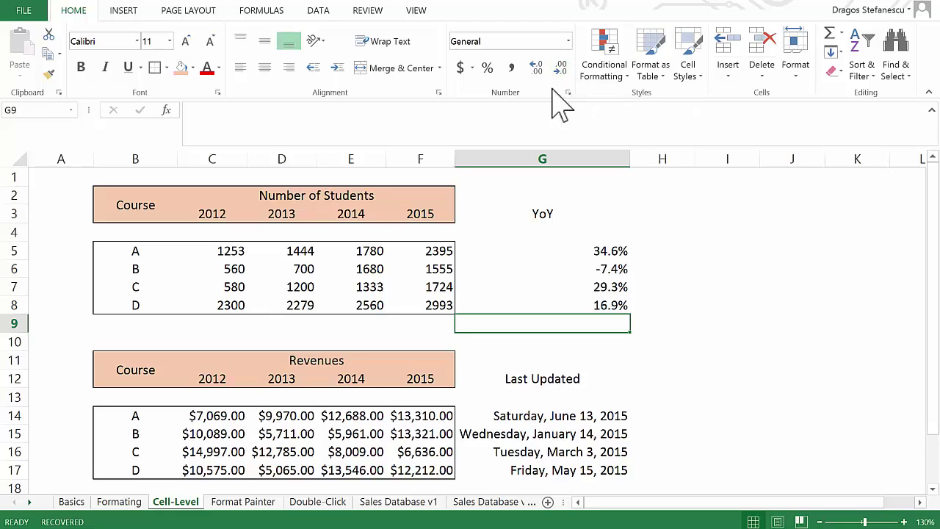
left_click(668, 233)
left_click_drag(604, 247, 604, 300)
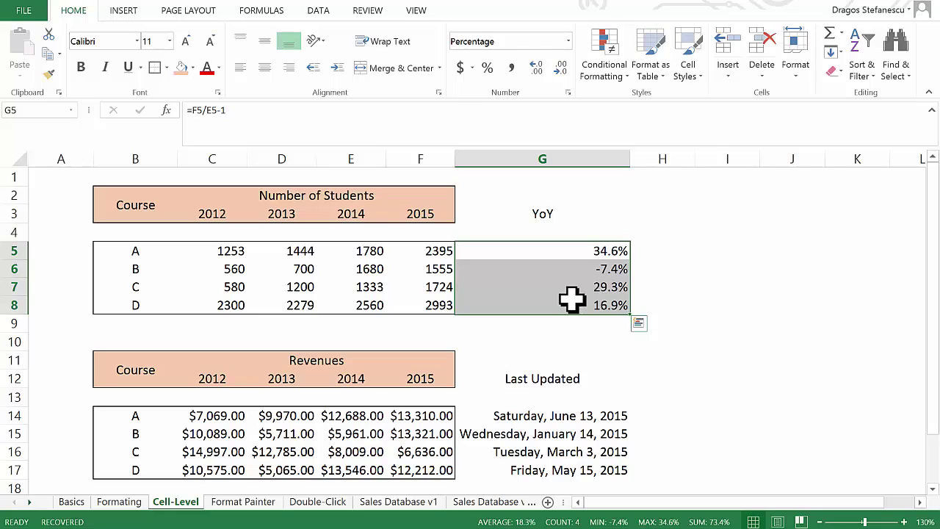
left_click(559, 69)
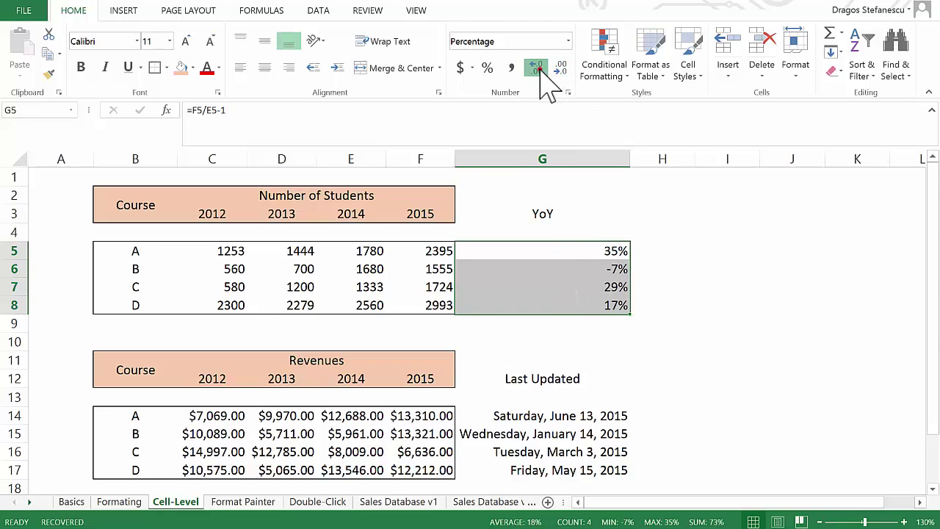
- Increase the YoY percentages in G5:G8 to 8 decimal places
left_click(538, 70)
left_click(538, 70)
left_click(539, 69)
left_click(538, 70)
left_click(538, 69)
left_click(538, 70)
left_click(538, 70)
left_click(538, 69)
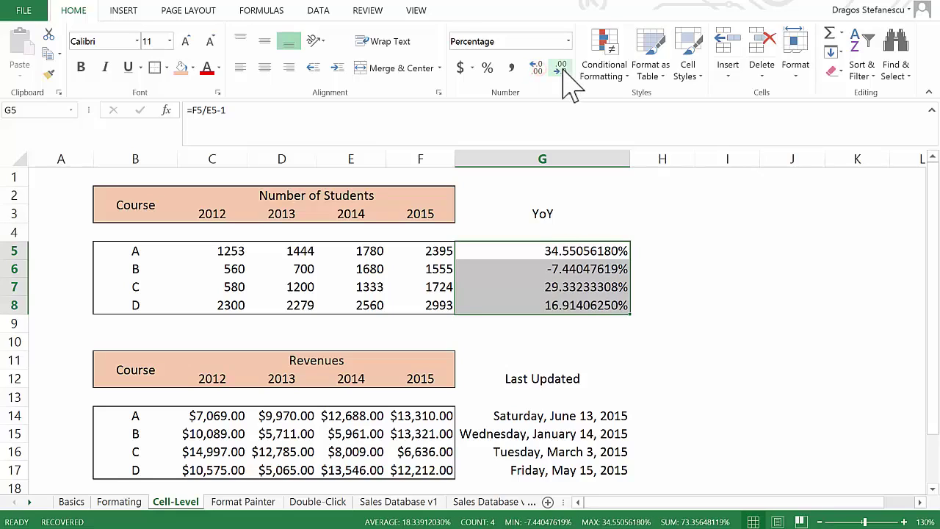
- Reduce the YoY percentages in G5:G8 to 4 decimal places
left_click(562, 71)
left_click(563, 71)
left_click(563, 71)
left_click(563, 71)
- Reduce the revenue figures in C14:F17 to 0 decimal places
left_click(487, 410)
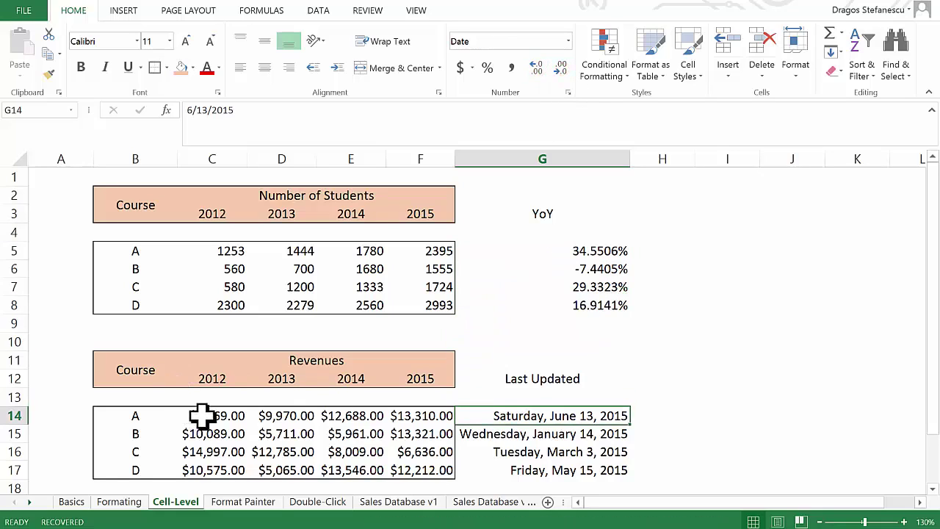
left_click_drag(202, 415, 425, 471)
left_click(561, 69)
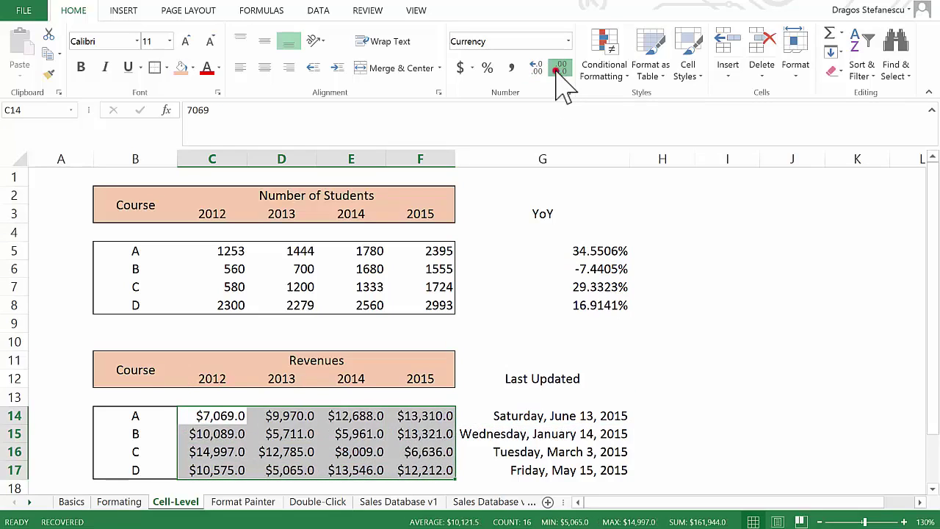
left_click(560, 70)
- Increase the student counts in C5:F8 to 3 decimal places
left_click(294, 268)
left_click_drag(229, 250, 416, 314)
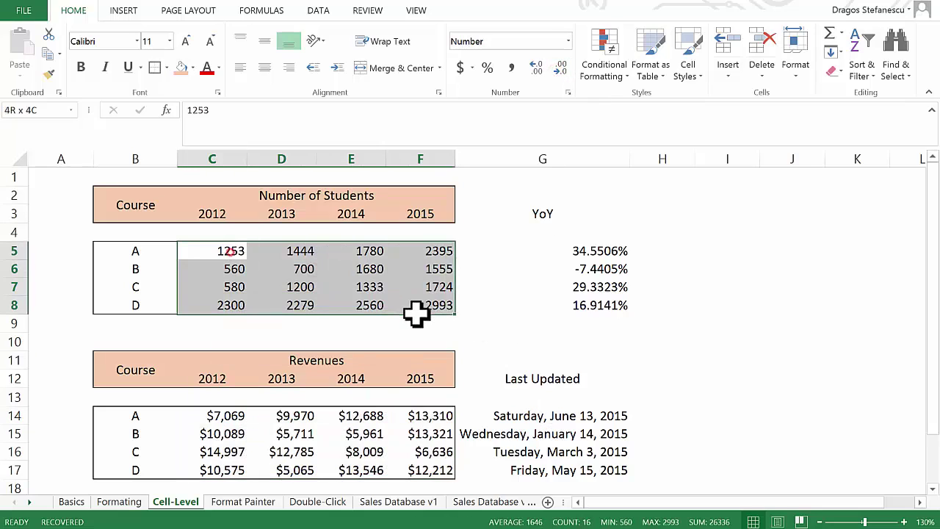
left_click(536, 68)
left_click(536, 68)
left_click(536, 67)
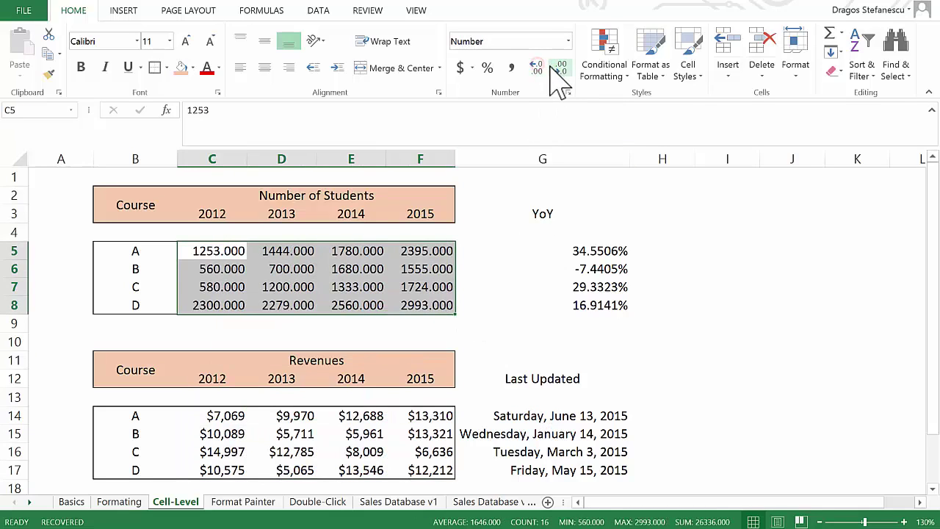
- Bring the student counts in C5:F8 back to 0 decimal places
left_click(560, 70)
left_click(560, 70)
left_click(560, 70)
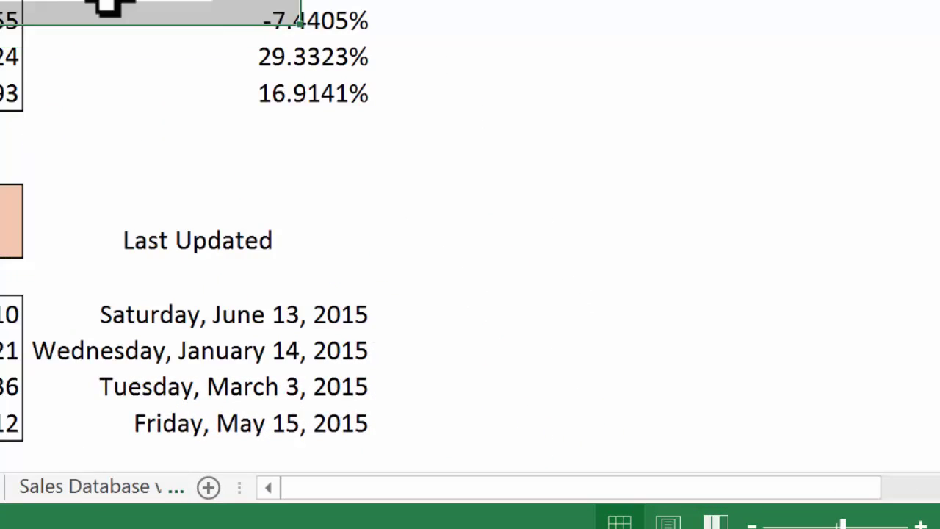
left_click(49, 49)
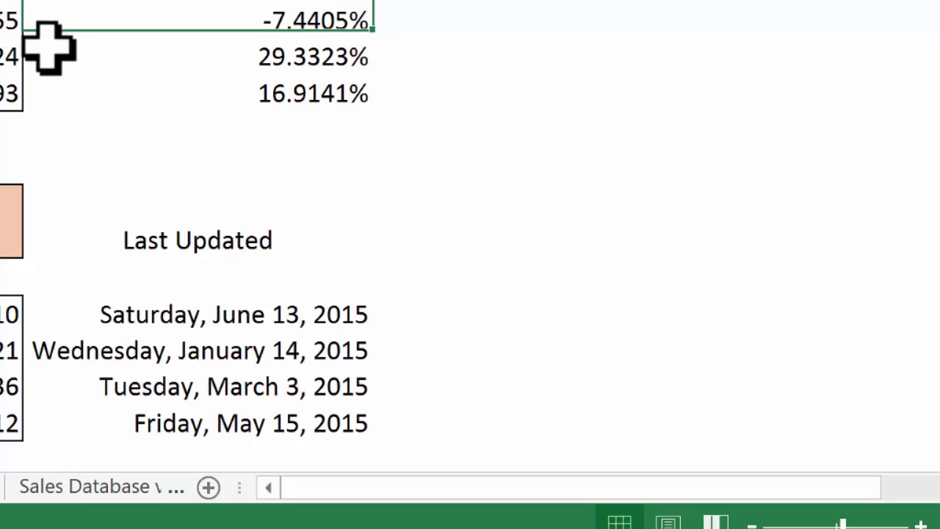